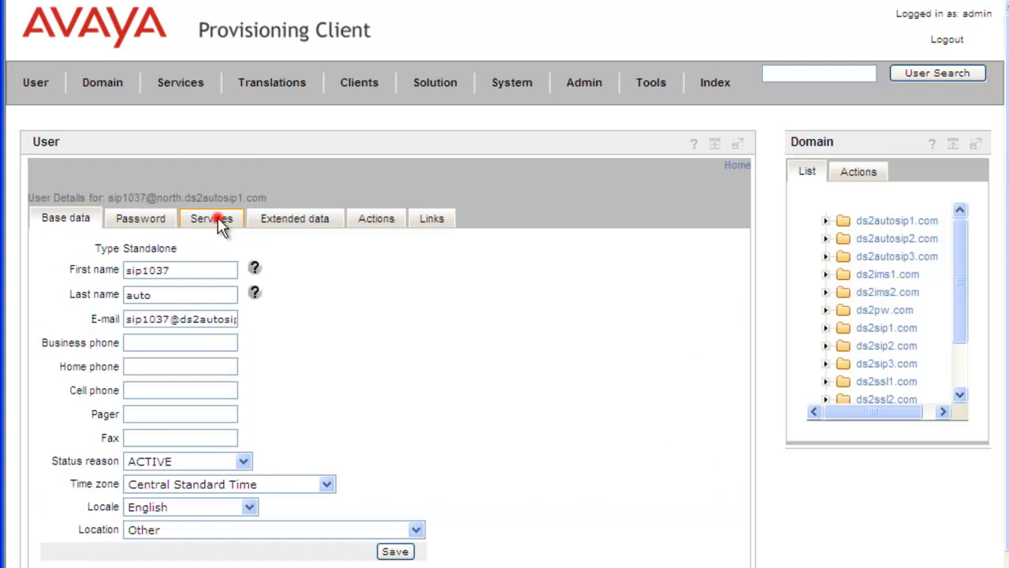
- Assign the Calling Line ID Restriction service to the open user and save the service assignment
left_click(218, 223)
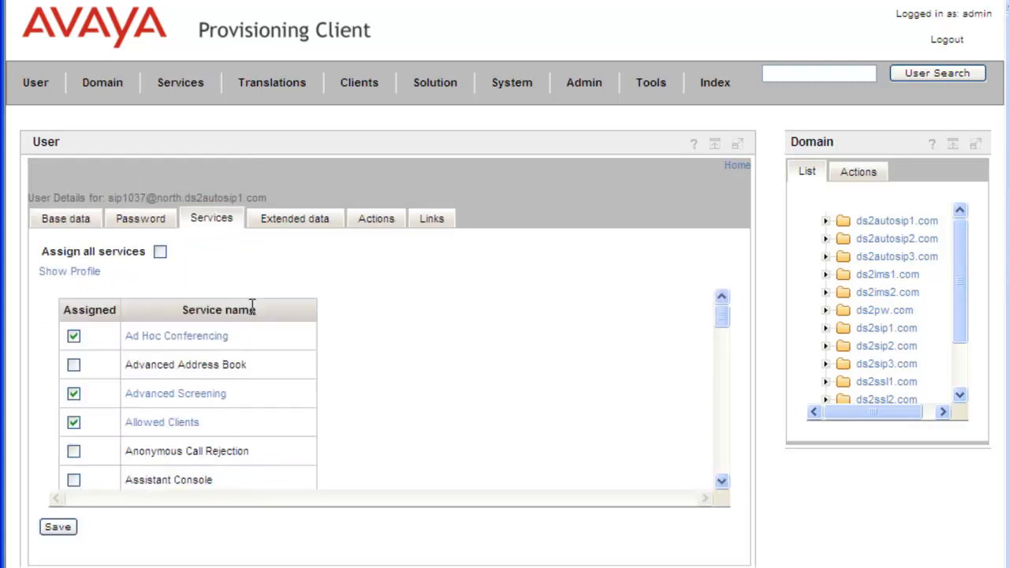
scroll(252, 306, "down", 1)
scroll(254, 311, "down", 5)
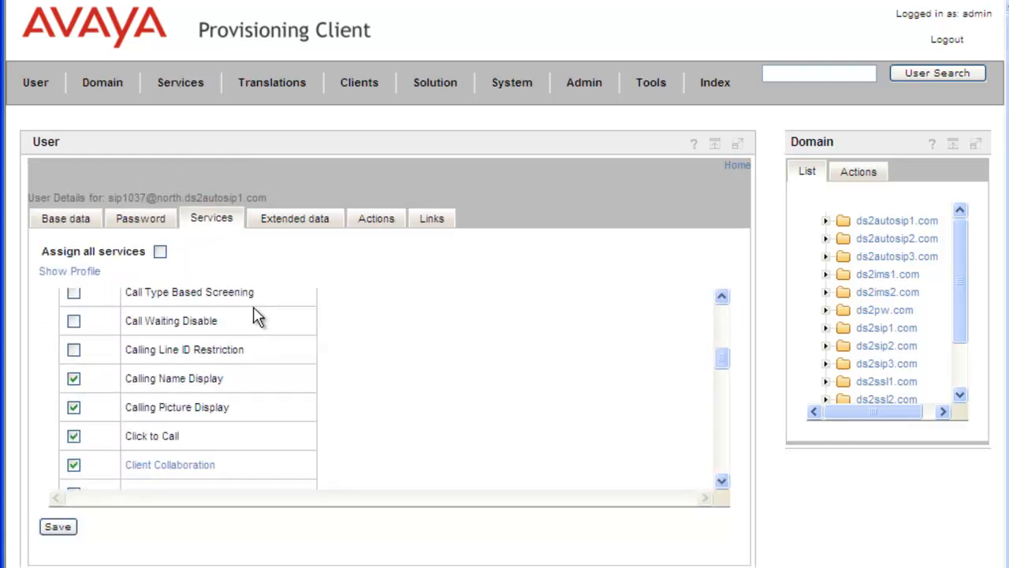
left_click(74, 350)
left_click(62, 527)
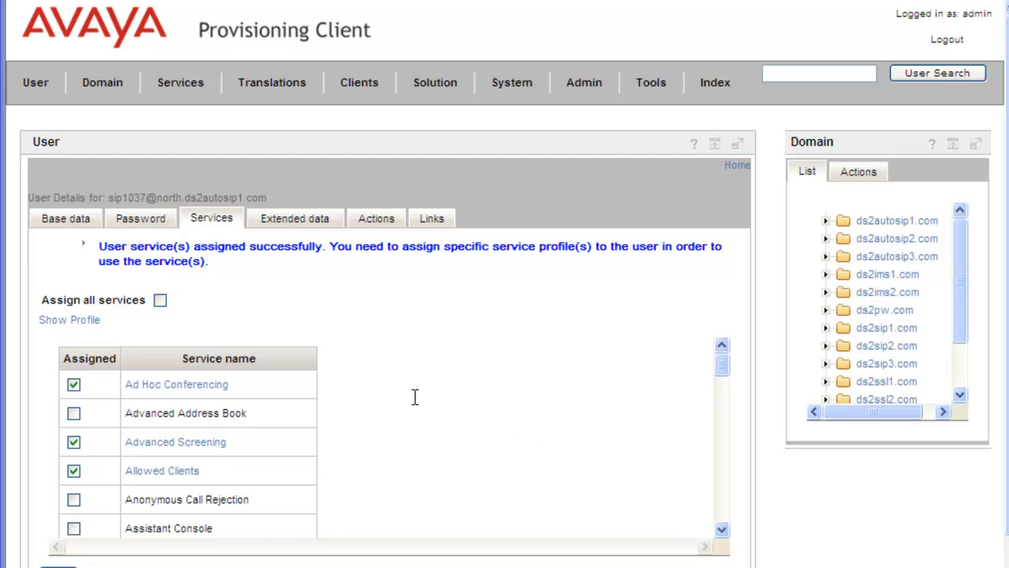
- Create a Calling Line ID Restriction system profile named kevintesting with calling name/number privacy enabled, and save it
left_click(169, 89)
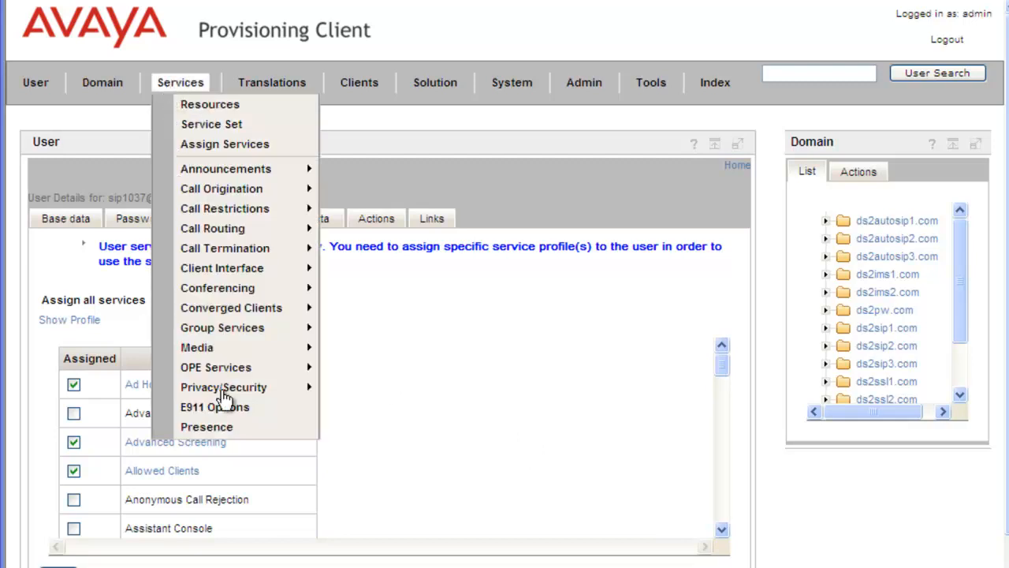
mouse_move(225, 387)
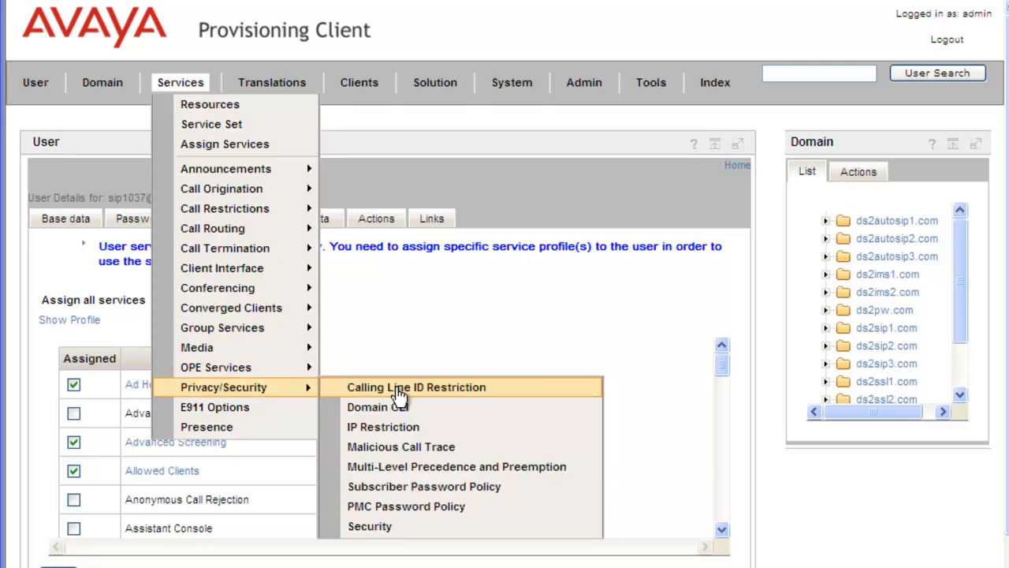
left_click(400, 389)
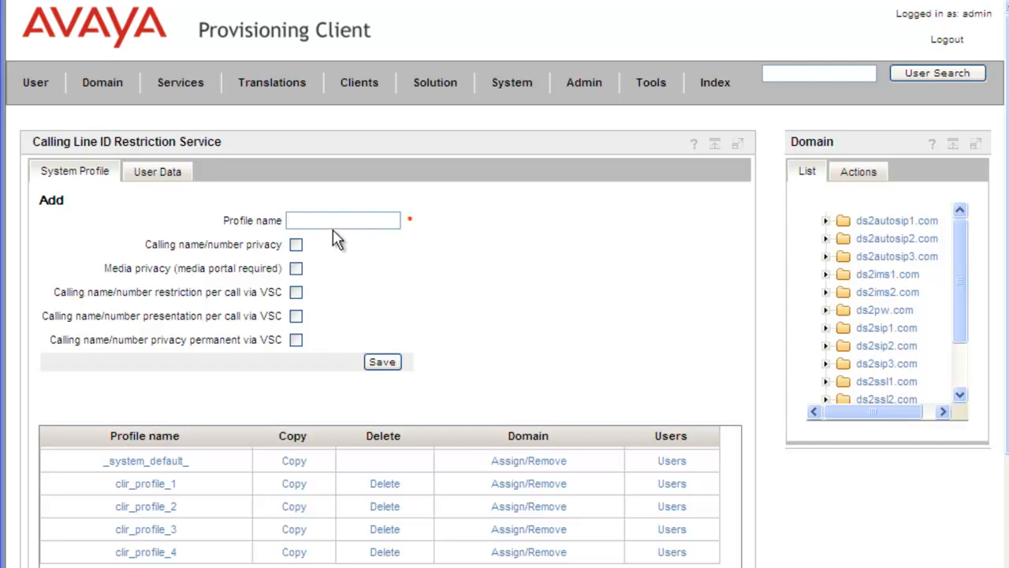
left_click(313, 221)
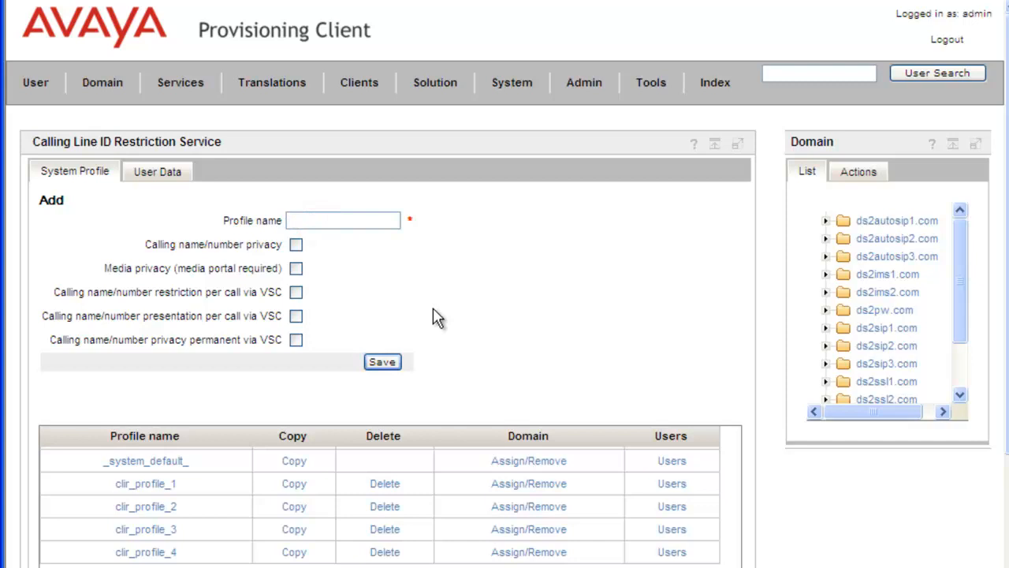
type("KevinTesting")
left_click(295, 245)
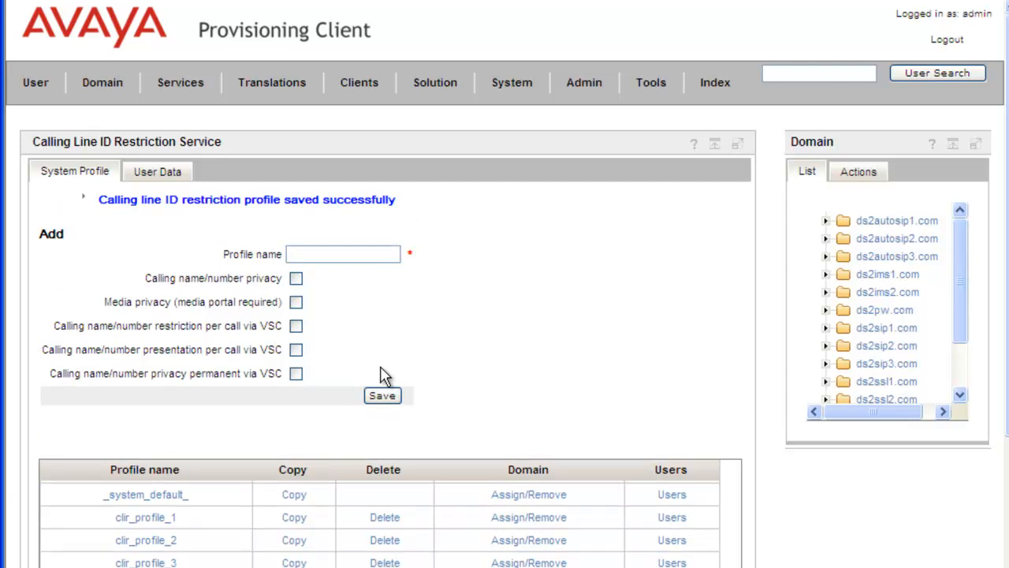
- Assign the domain ds2autosip1.com to the kevintesting profile and save the domain list
scroll(381, 377, "down", 3)
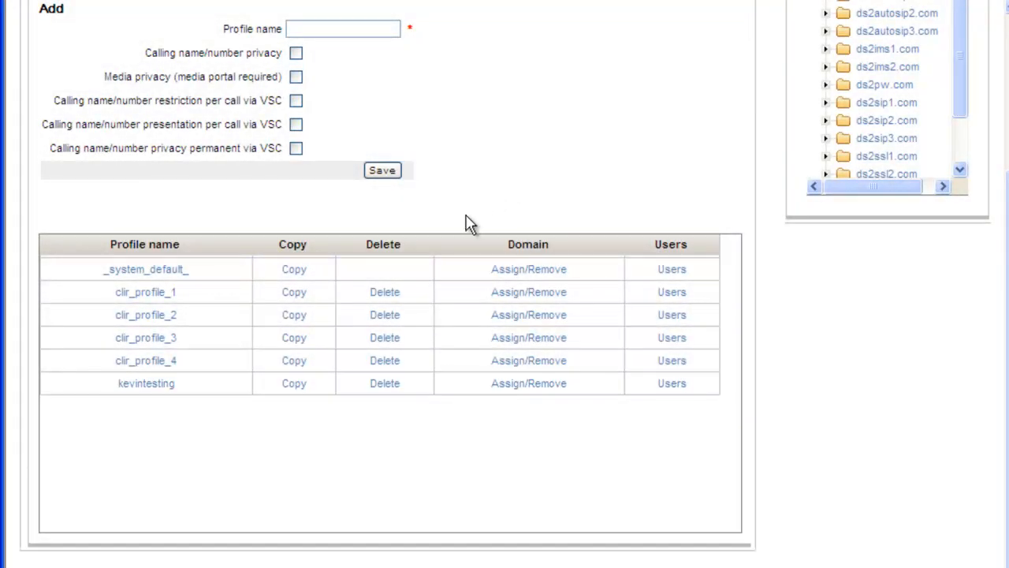
left_click(523, 386)
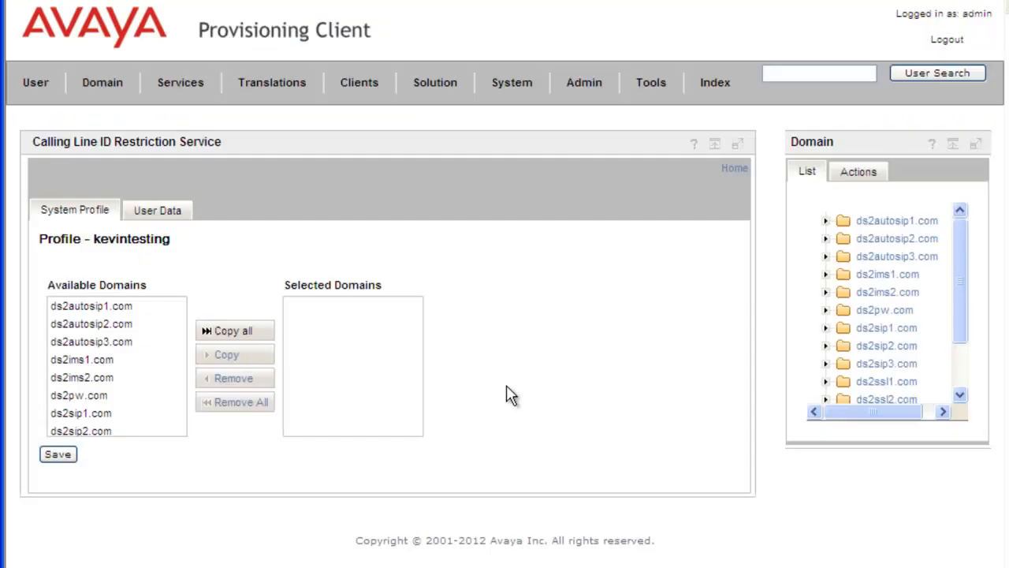
left_click(103, 307)
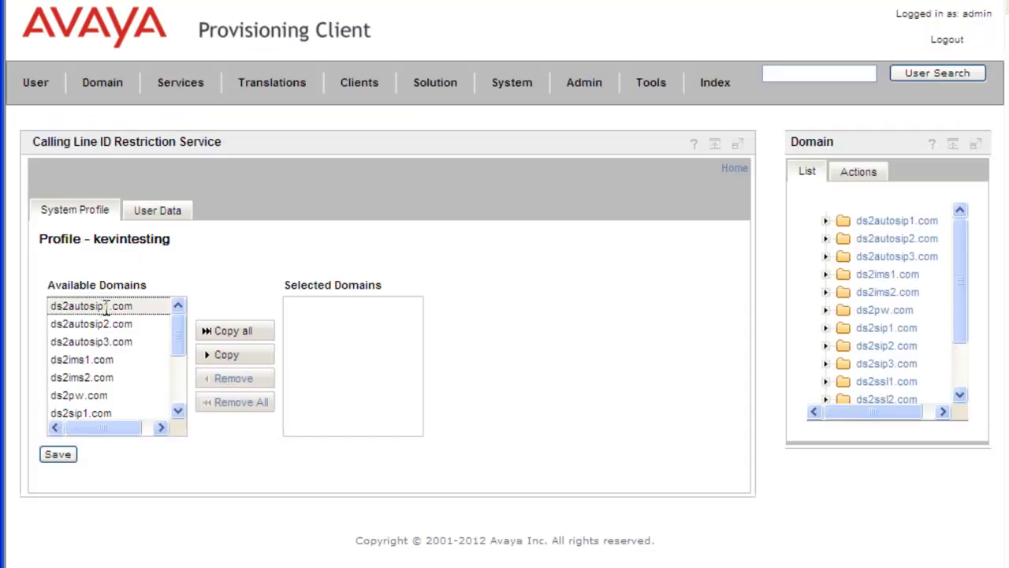
left_click(249, 359)
left_click(57, 455)
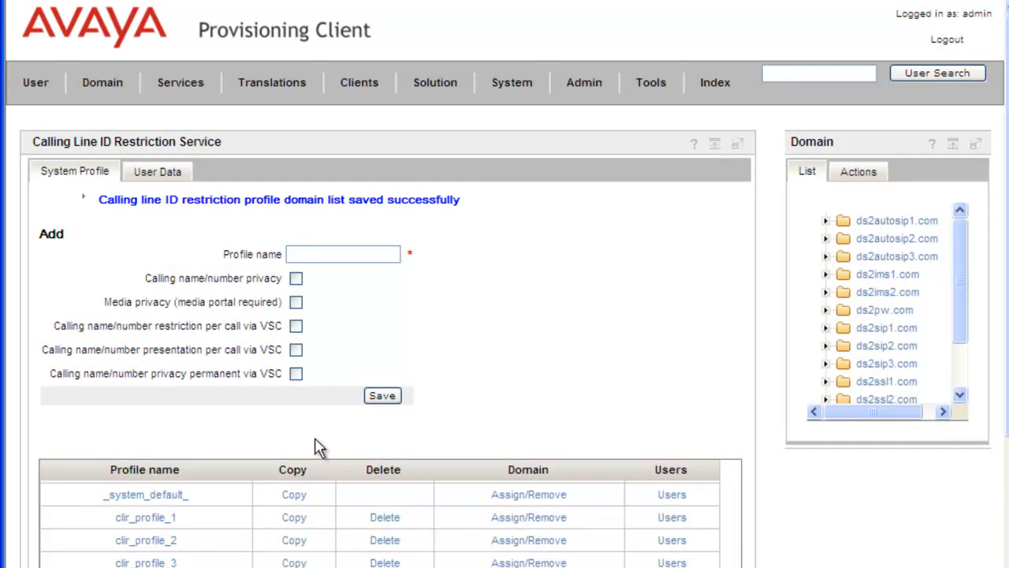
- Look up the user by the copied user@domain address and assign kevintesting as the user's system profile
left_click(177, 172)
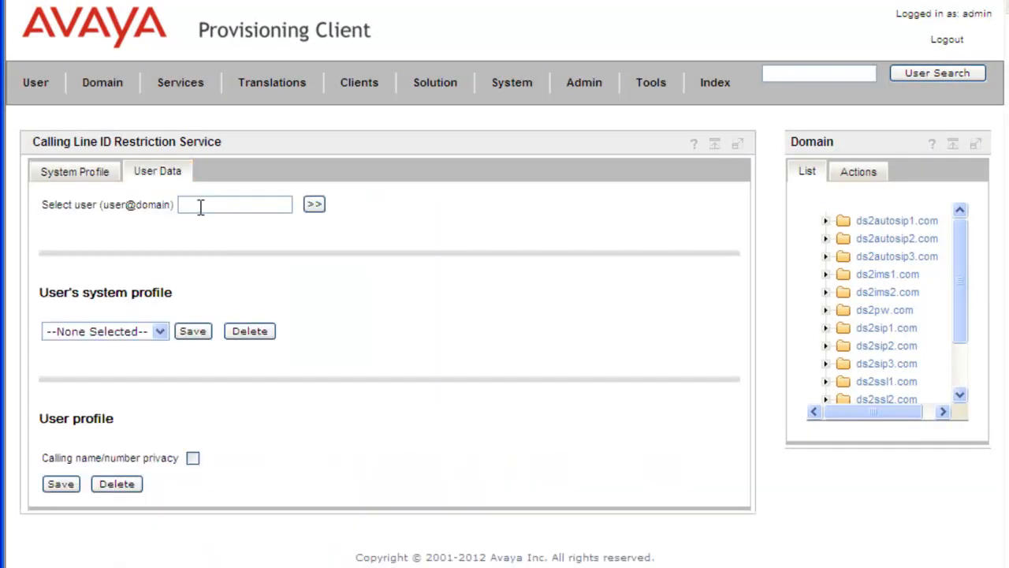
left_click(201, 206)
key("ctrl+v")
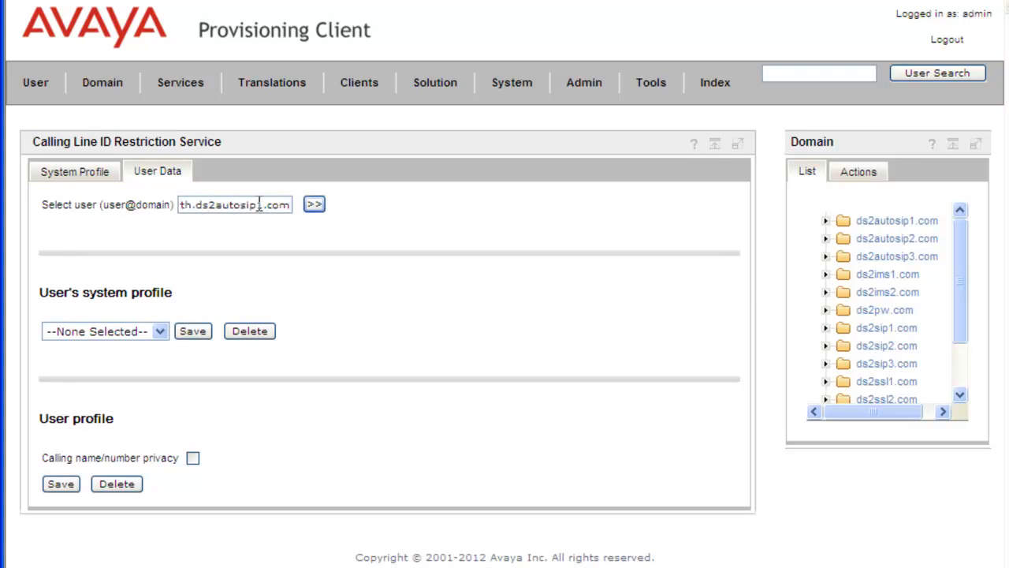
left_click(315, 206)
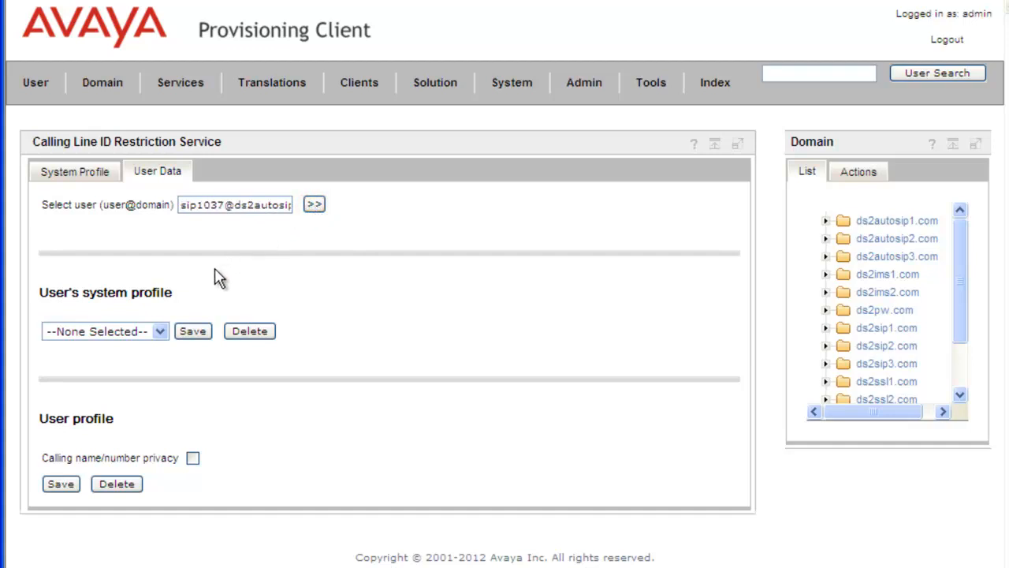
left_click(157, 332)
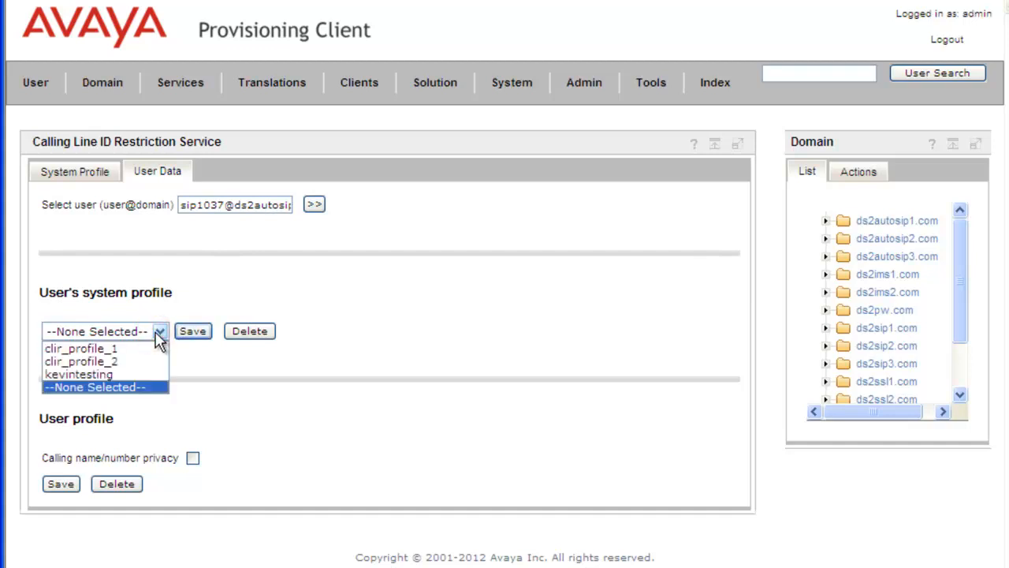
left_click(125, 374)
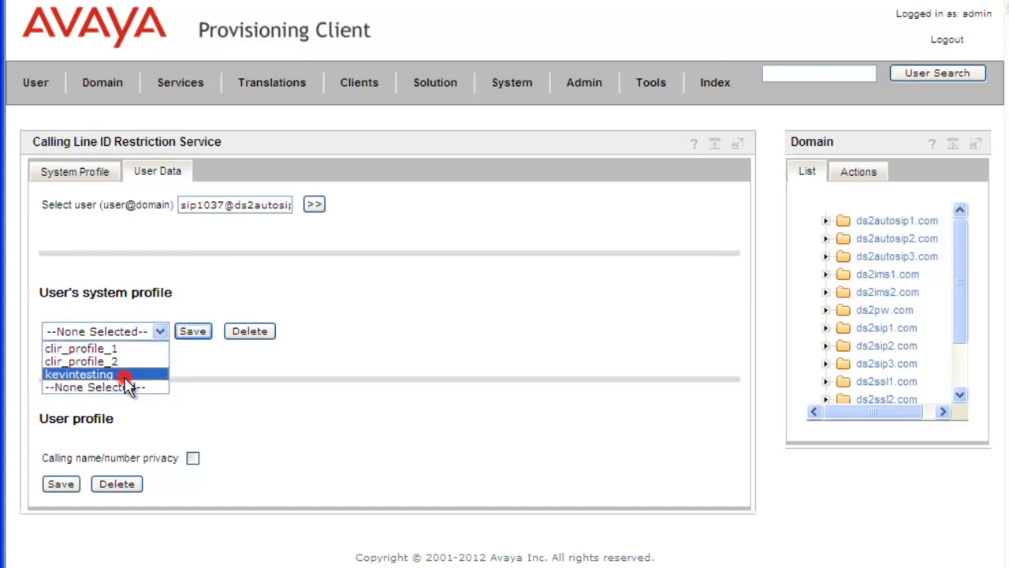
left_click(193, 331)
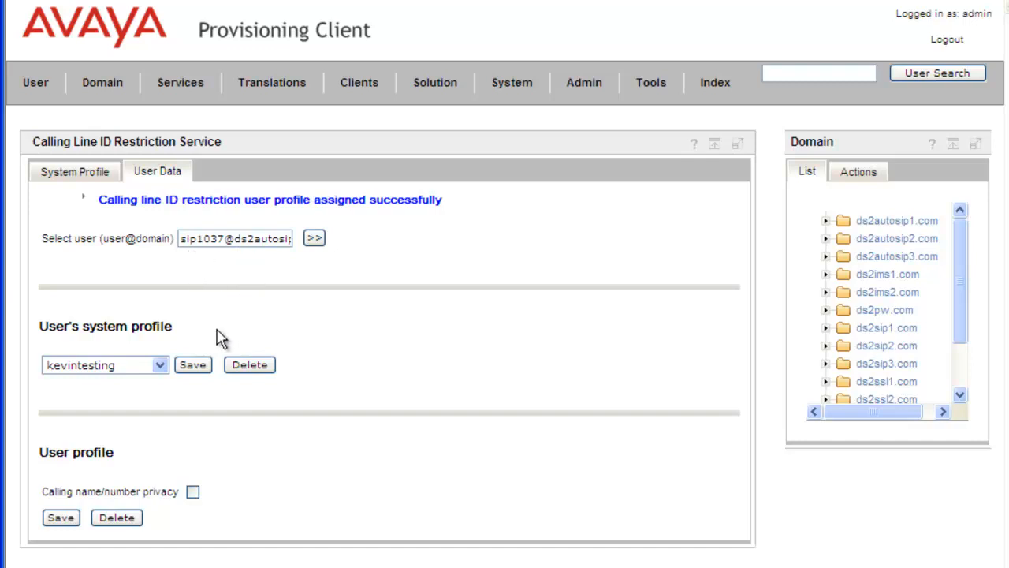
- Delete the kevintesting system profile assignment from the user, authorizing the removal with the admin password
left_click(161, 368)
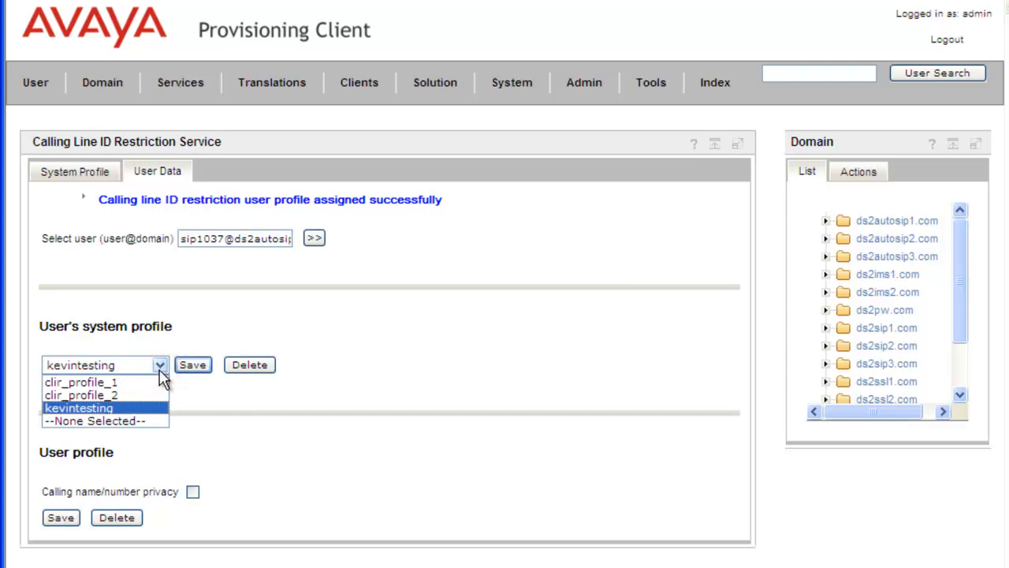
left_click(131, 410)
left_click(249, 365)
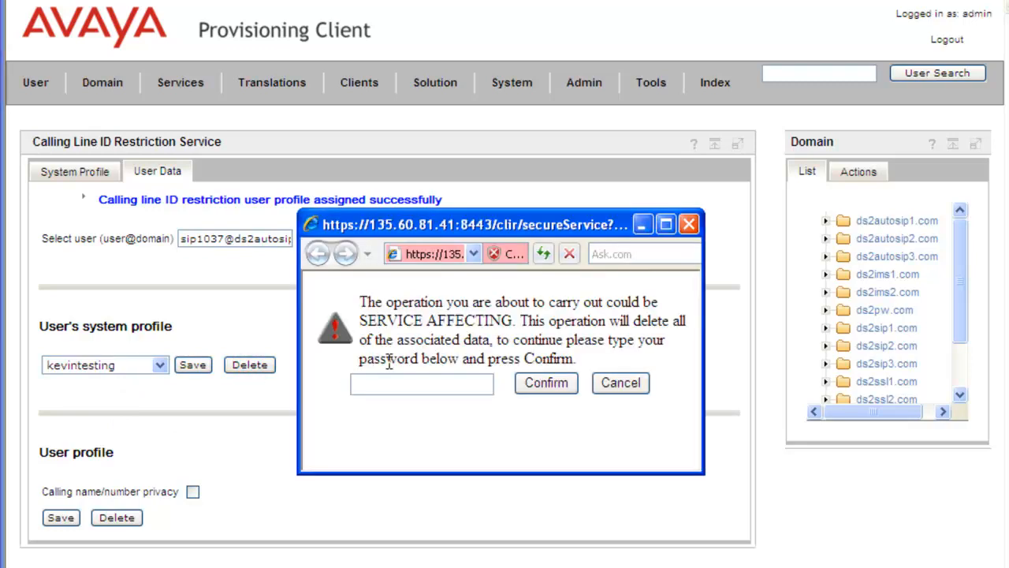
left_click(394, 383)
type("•")
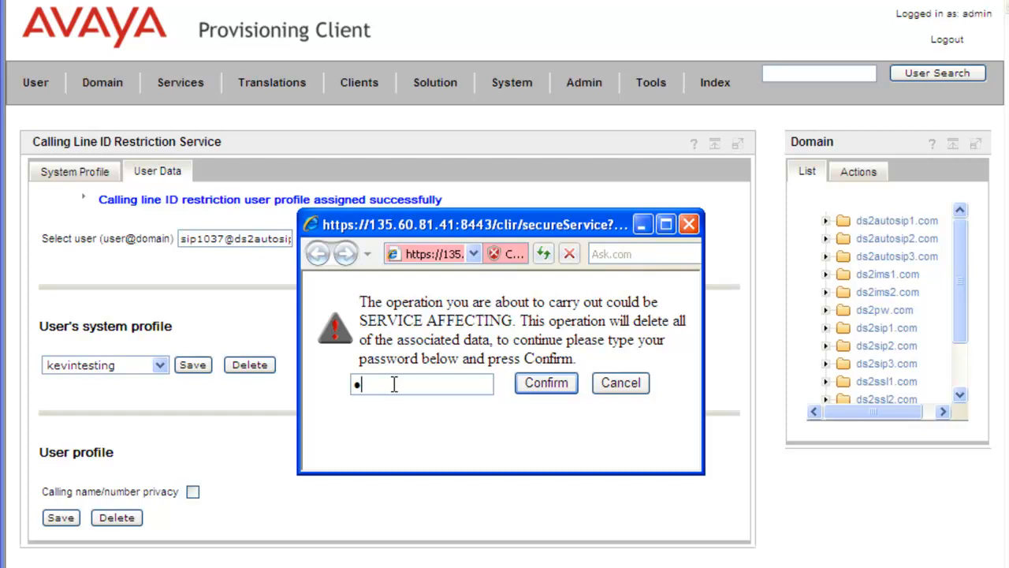
type("••••")
left_click(534, 384)
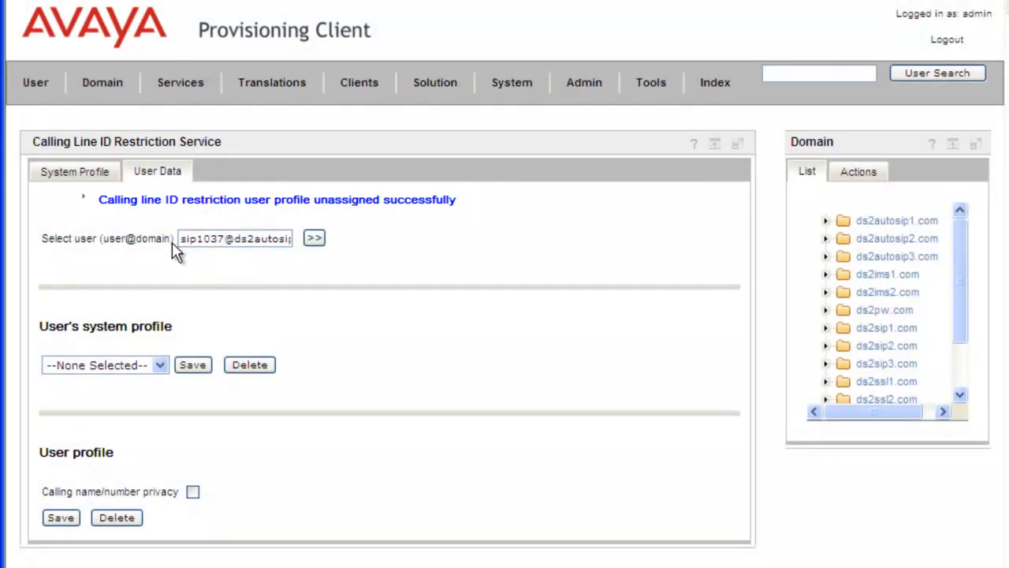
- Remove the domain ds2autosip1.com from the kevintesting profile and save the domain list
left_click(99, 177)
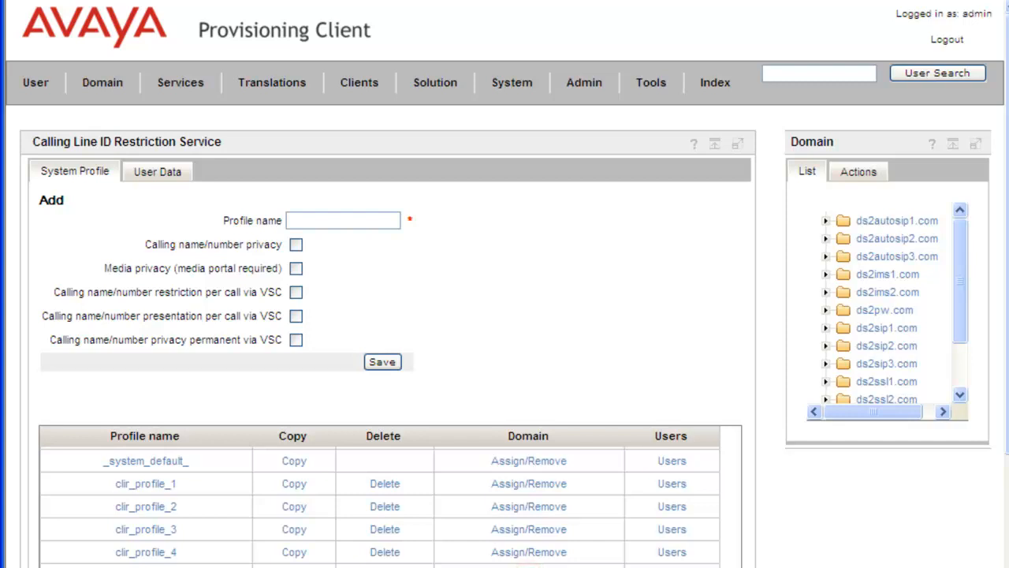
left_click(528, 565)
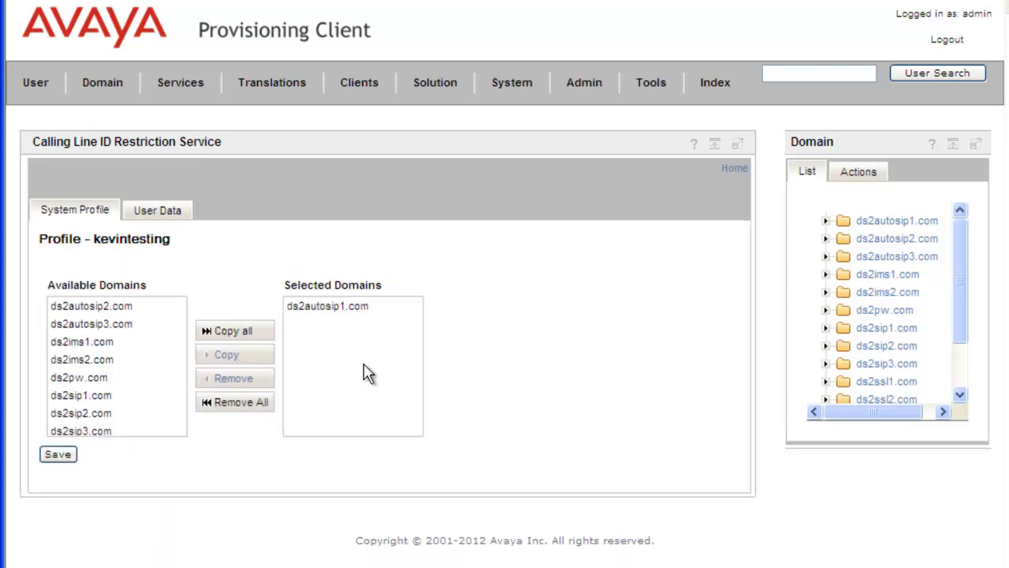
left_click(307, 306)
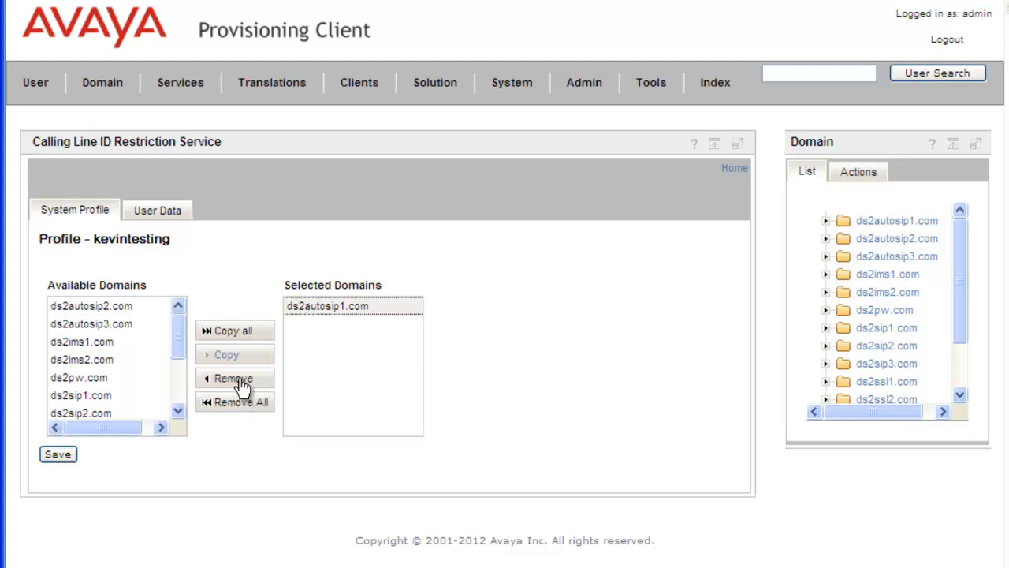
left_click(234, 382)
left_click(64, 456)
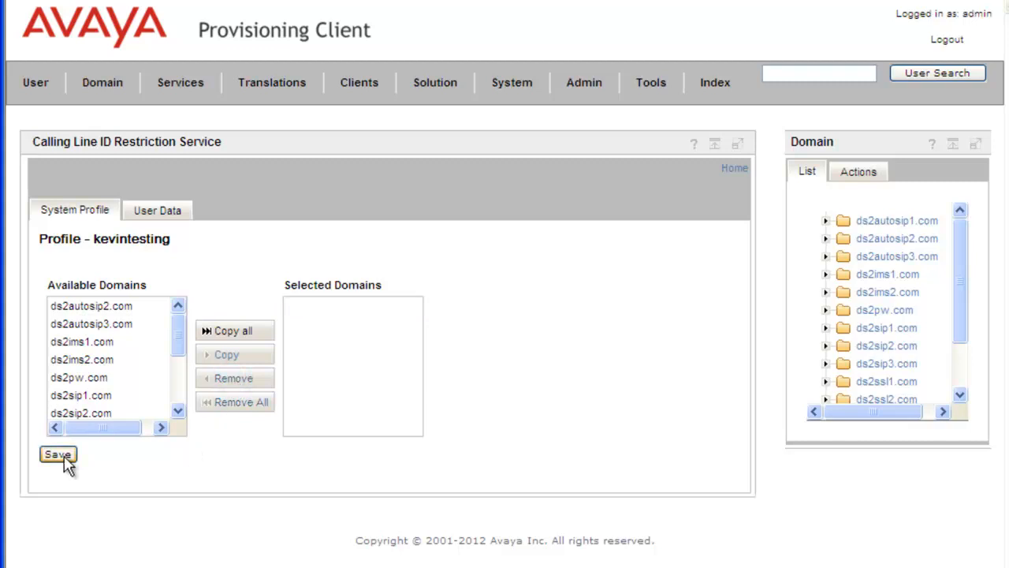
left_click(60, 456)
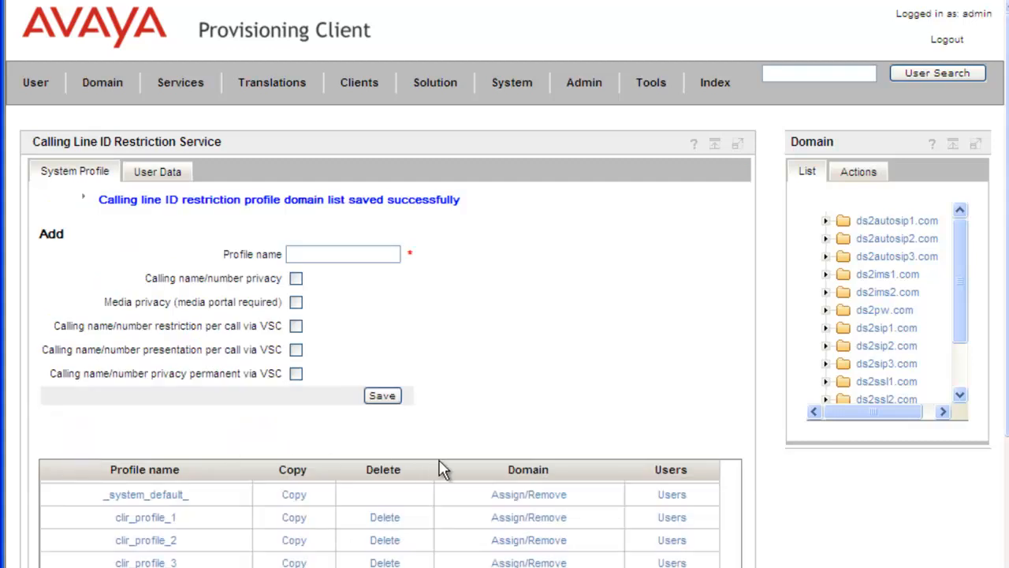
- Delete the kevintesting profile from the Calling Line ID Restriction system profiles, entering the admin password to confirm
scroll(441, 469, "down", 3)
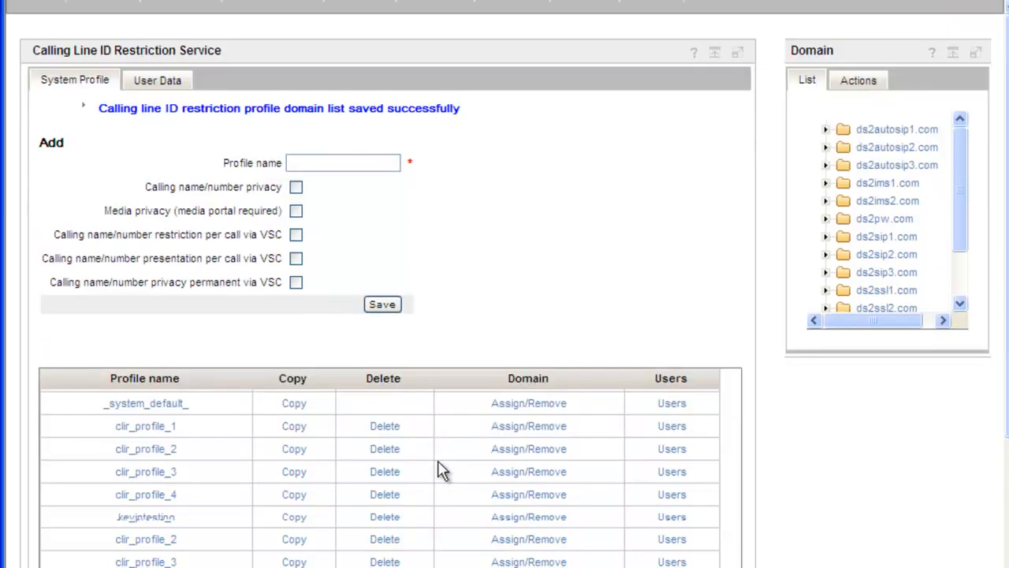
scroll(441, 469, "down", 3)
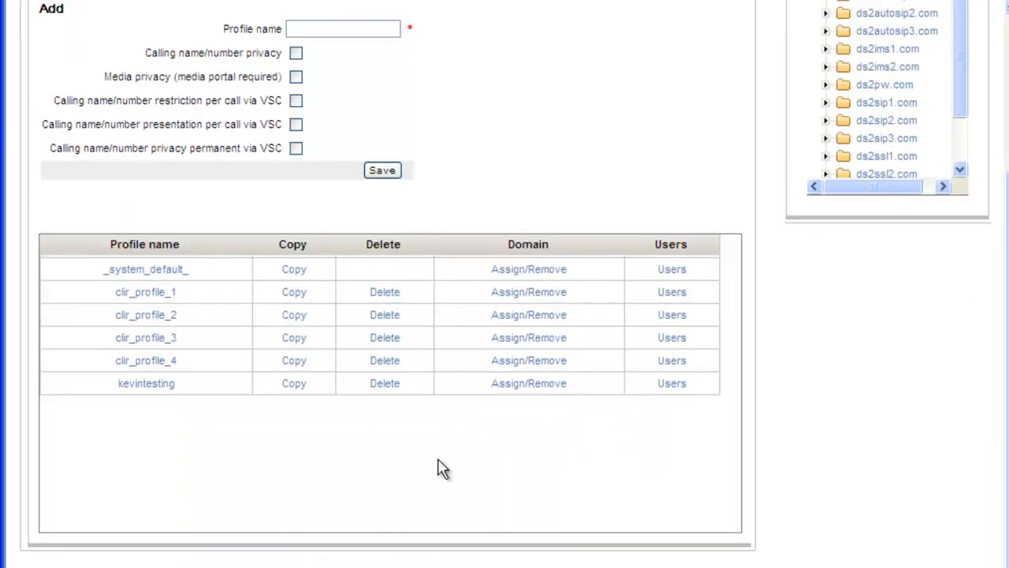
left_click(385, 388)
left_click(385, 388)
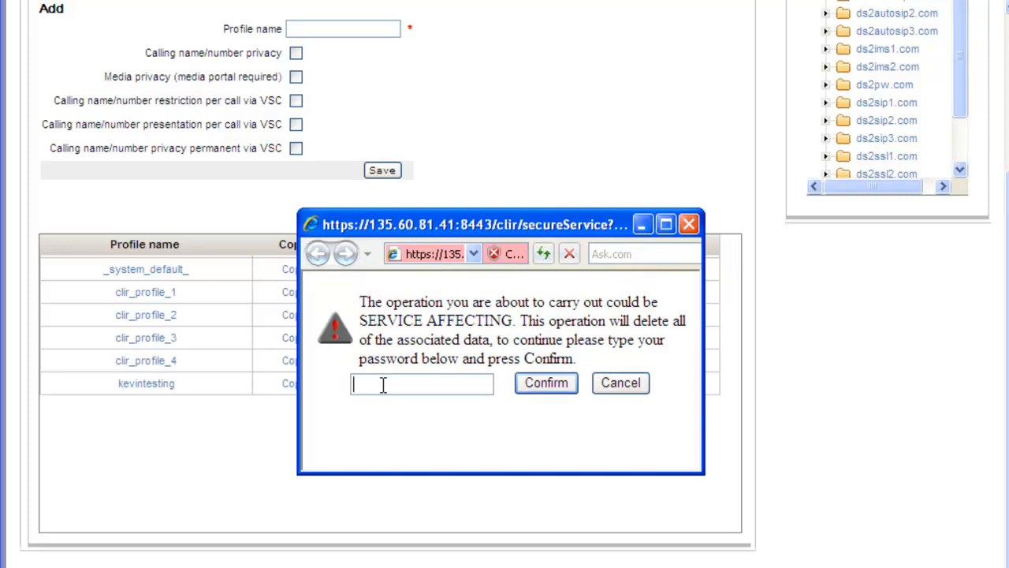
type("•••••")
key("Tab")
key("Return")
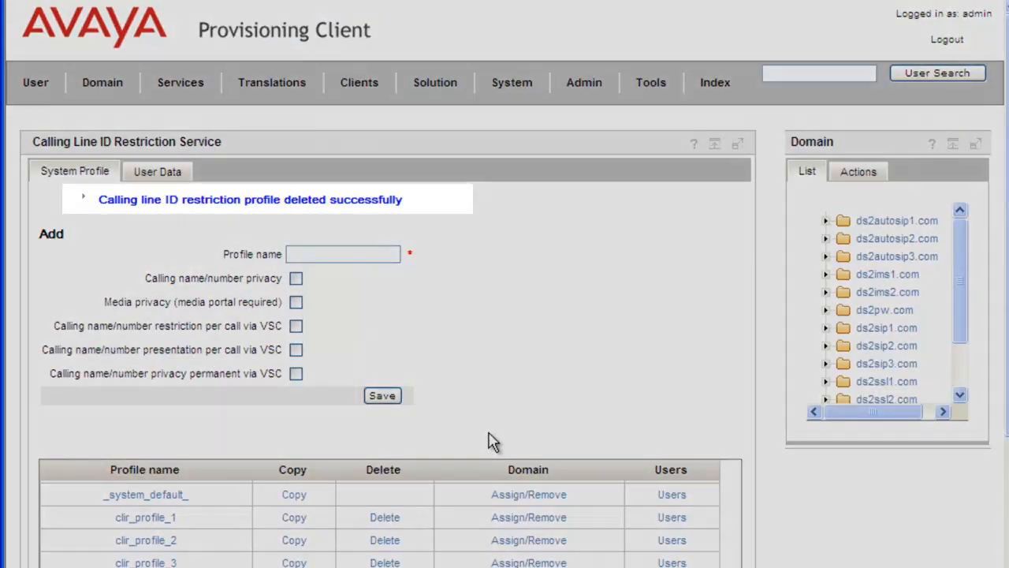